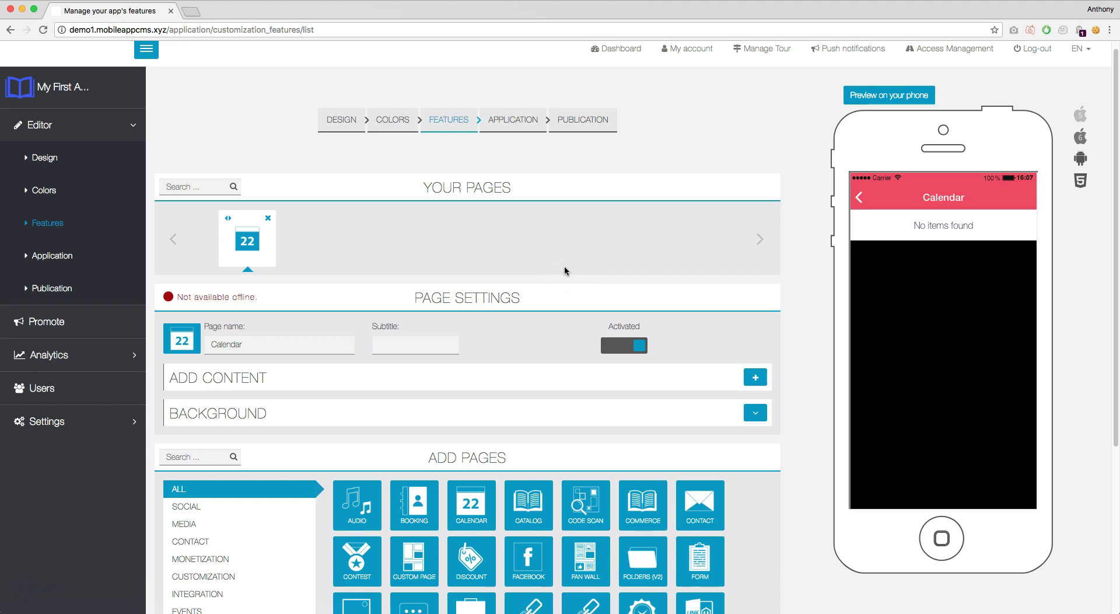
Add iCal content titled "My First iCal" to the Calendar page, pasting the calendar's private URL, and save it
{"action": "left_click", "coordinate": [753, 377]}
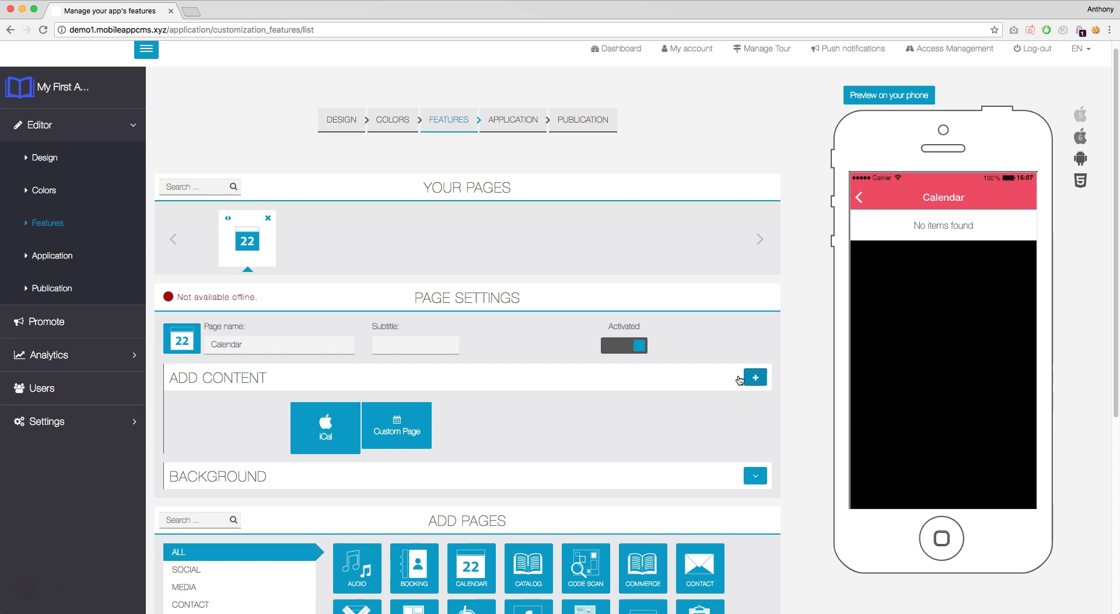
{"action": "left_click", "coordinate": [325, 429]}
{"action": "left_click", "coordinate": [327, 424]}
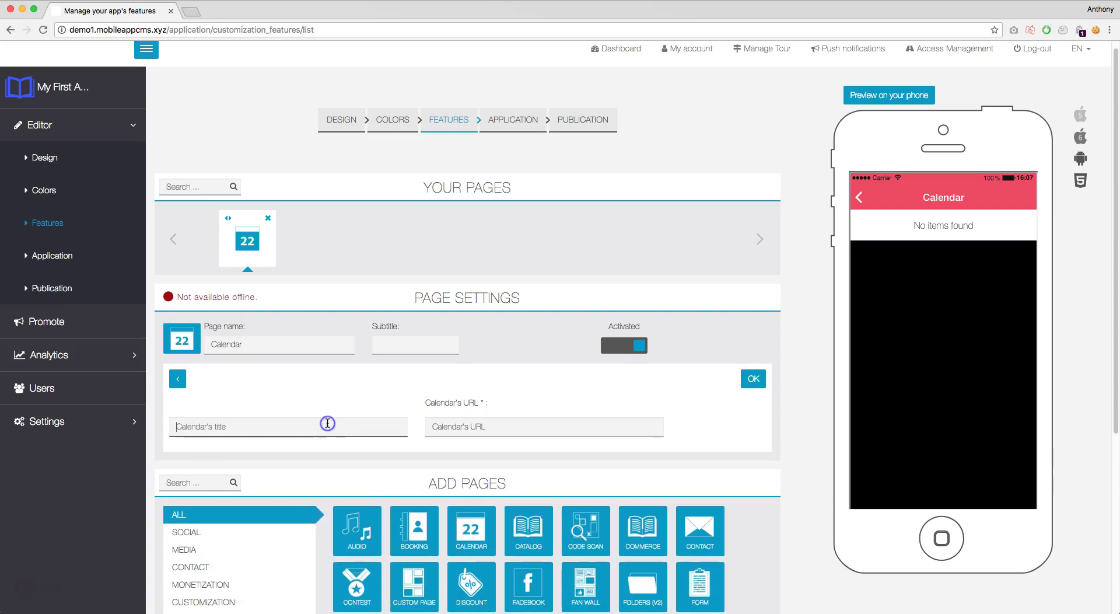
{"action": "type", "text": "My "}
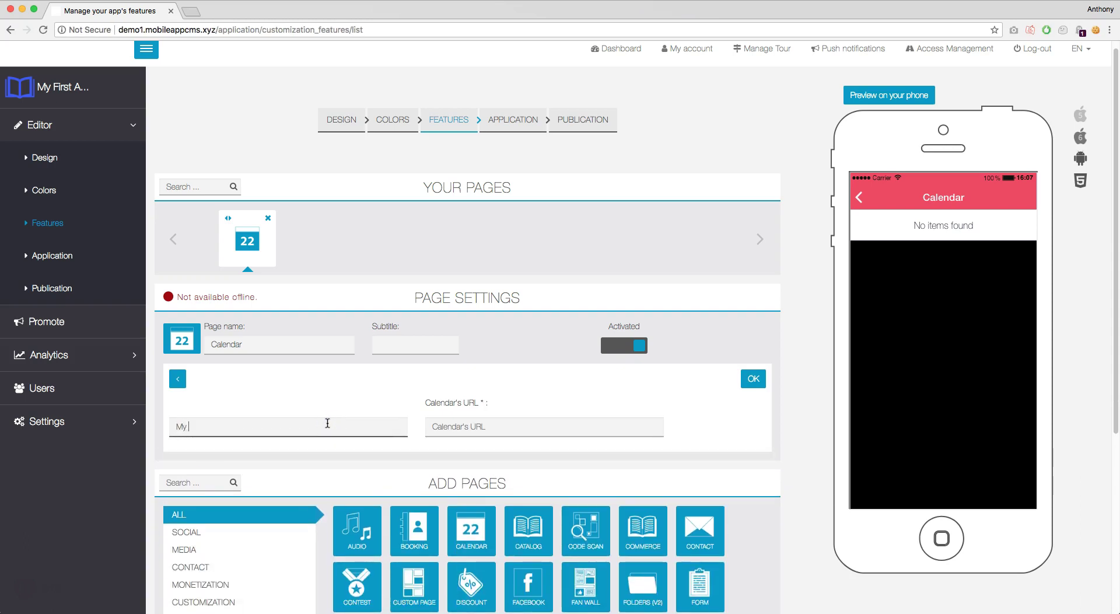
{"action": "type", "text": "First iC"}
{"action": "left_click", "coordinate": [512, 427]}
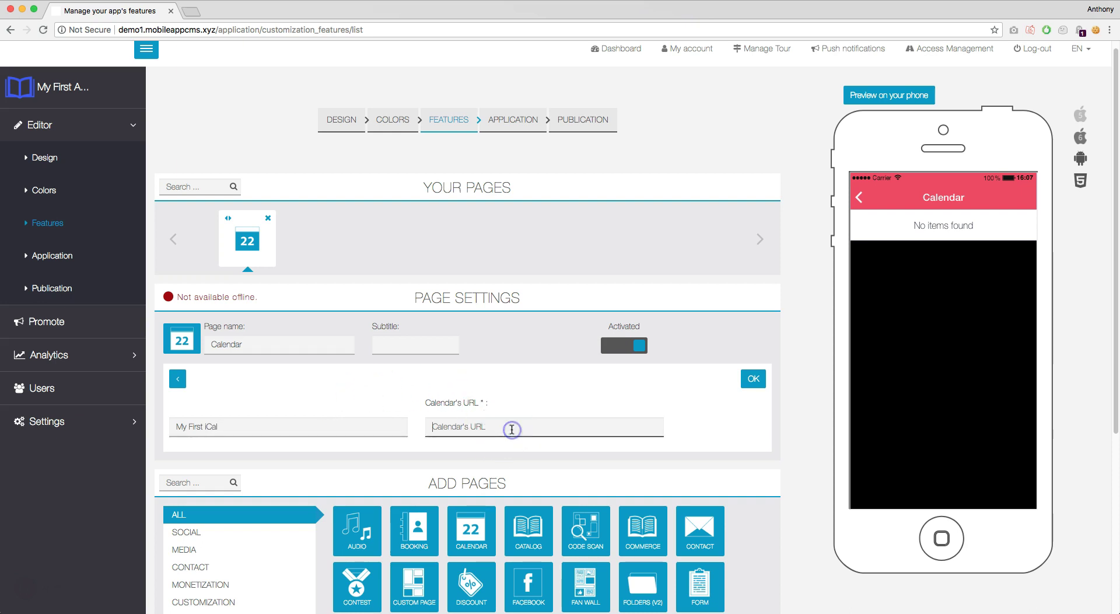
{"action": "key", "text": "ctrl+v"}
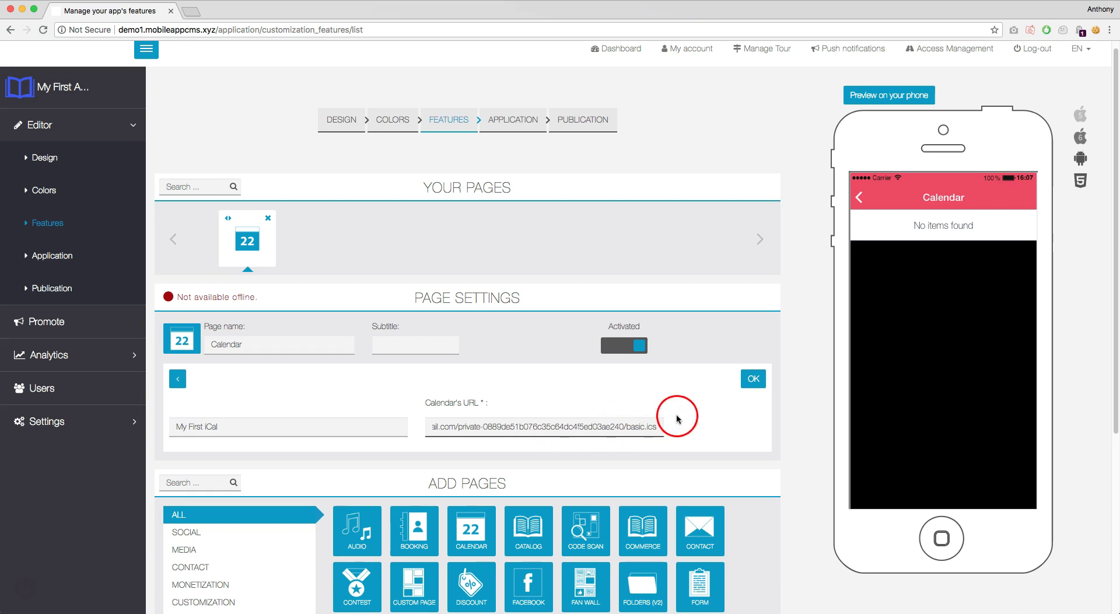
{"action": "left_click", "coordinate": [752, 386]}
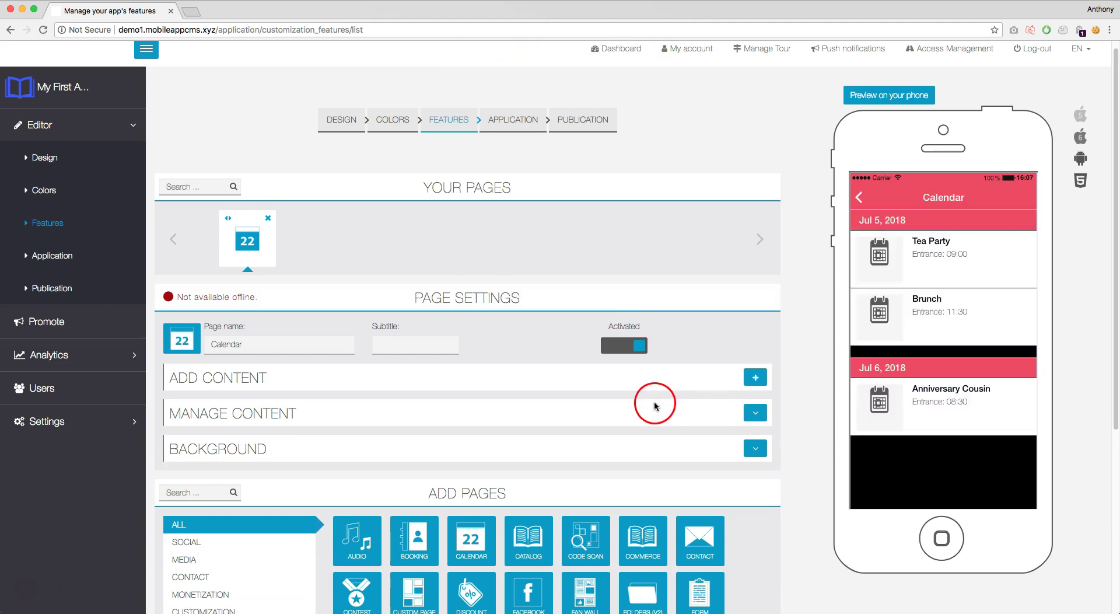
Review the title and URL settings of the "My First iCal" entry in the managed content
{"action": "left_click", "coordinate": [754, 413]}
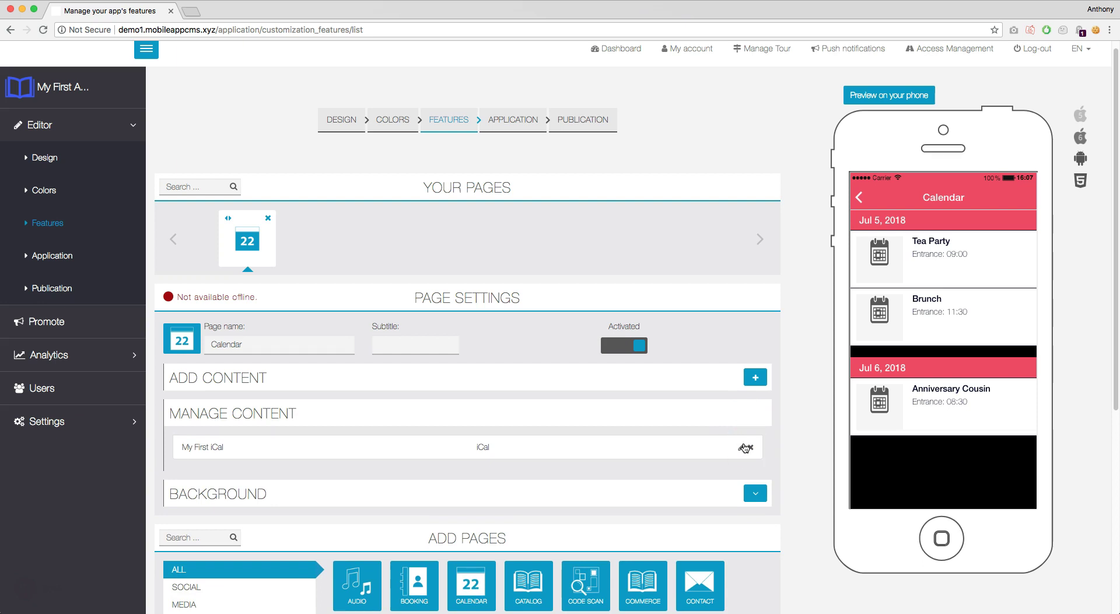
{"action": "left_click", "coordinate": [742, 448]}
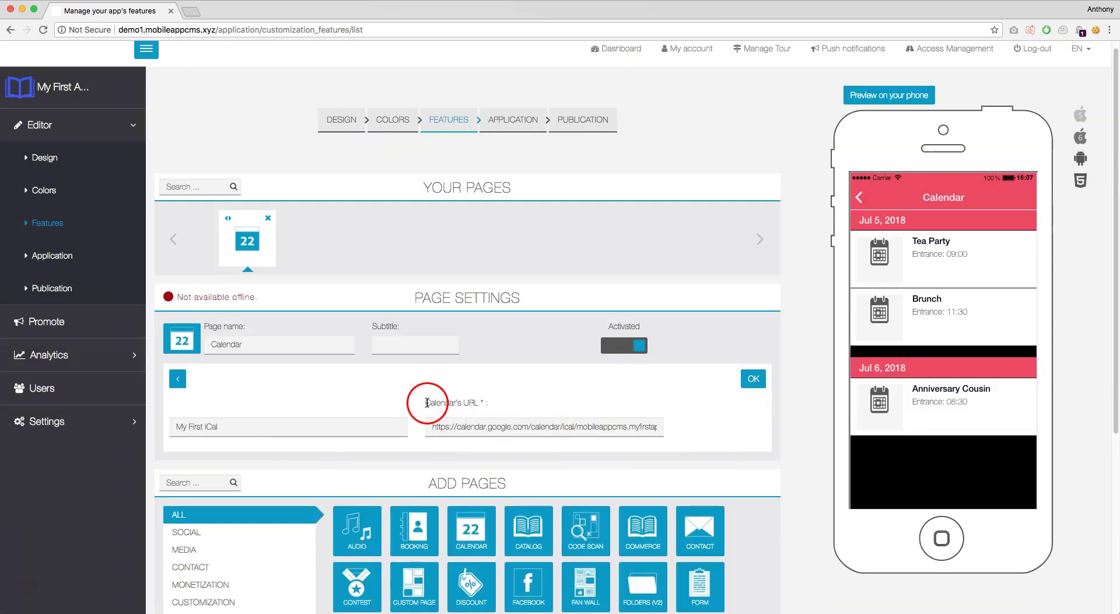
{"action": "left_click", "coordinate": [177, 378]}
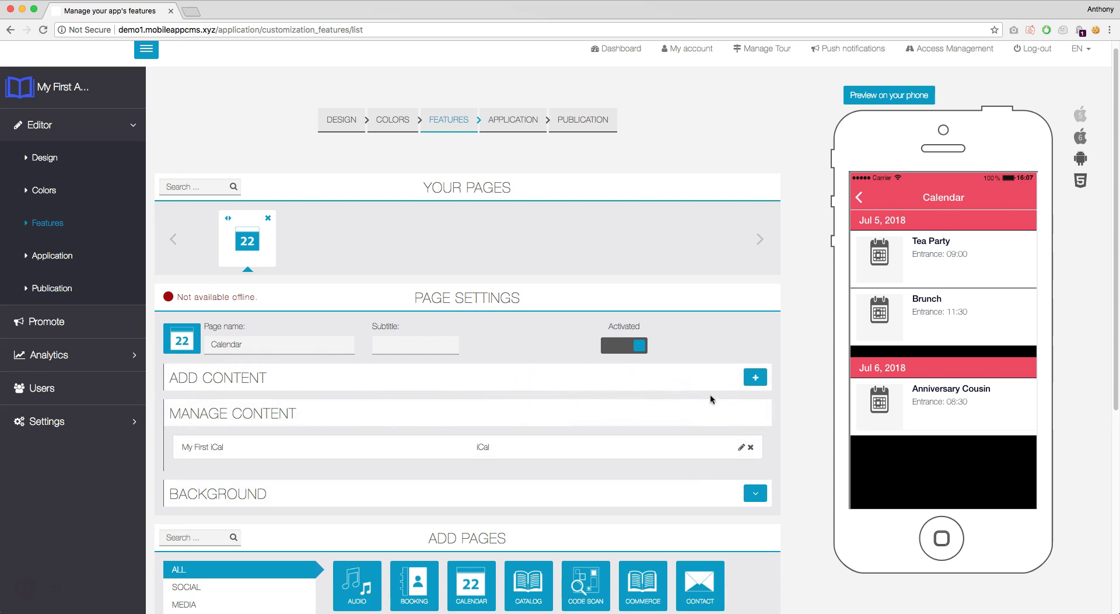
Add a custom calendar titled "My First Calendar" to the page content
{"action": "left_click", "coordinate": [754, 378]}
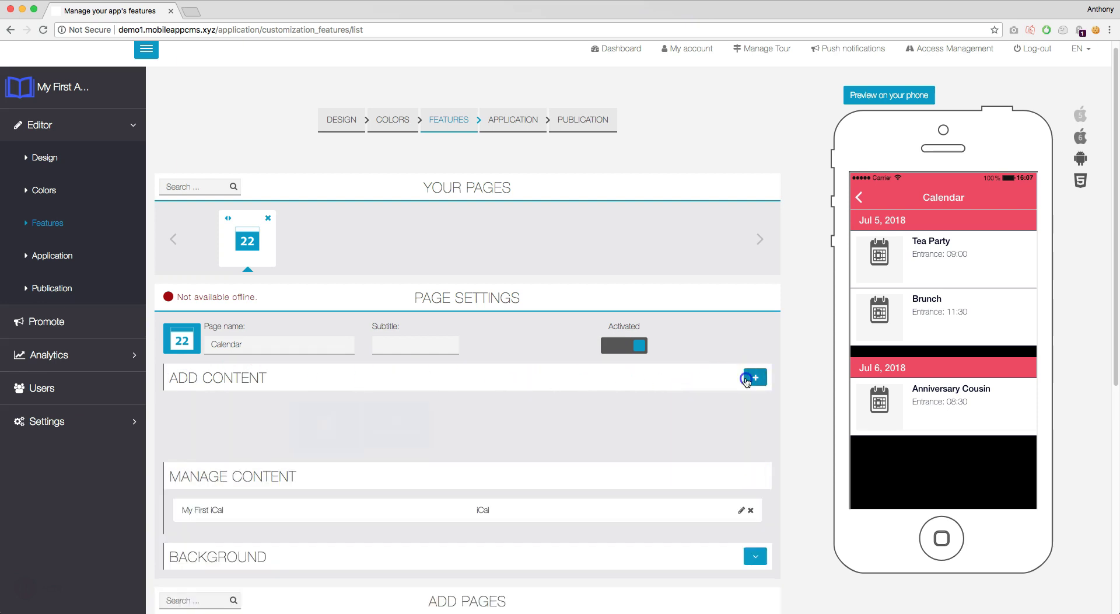
{"action": "left_click", "coordinate": [415, 422]}
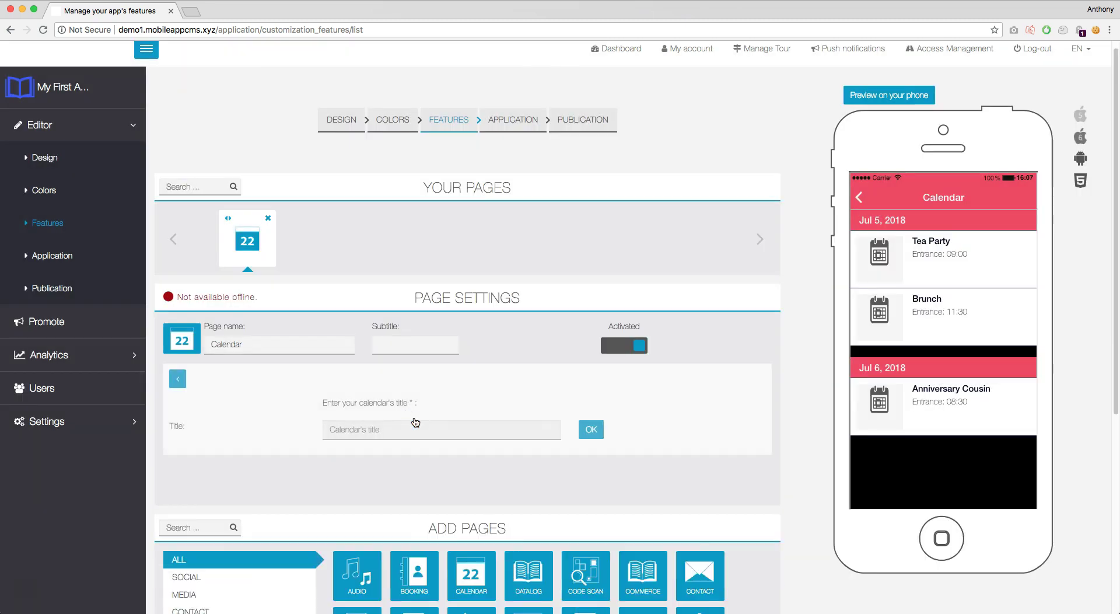
{"action": "left_click", "coordinate": [400, 426]}
{"action": "type", "text": "My First Calenda"}
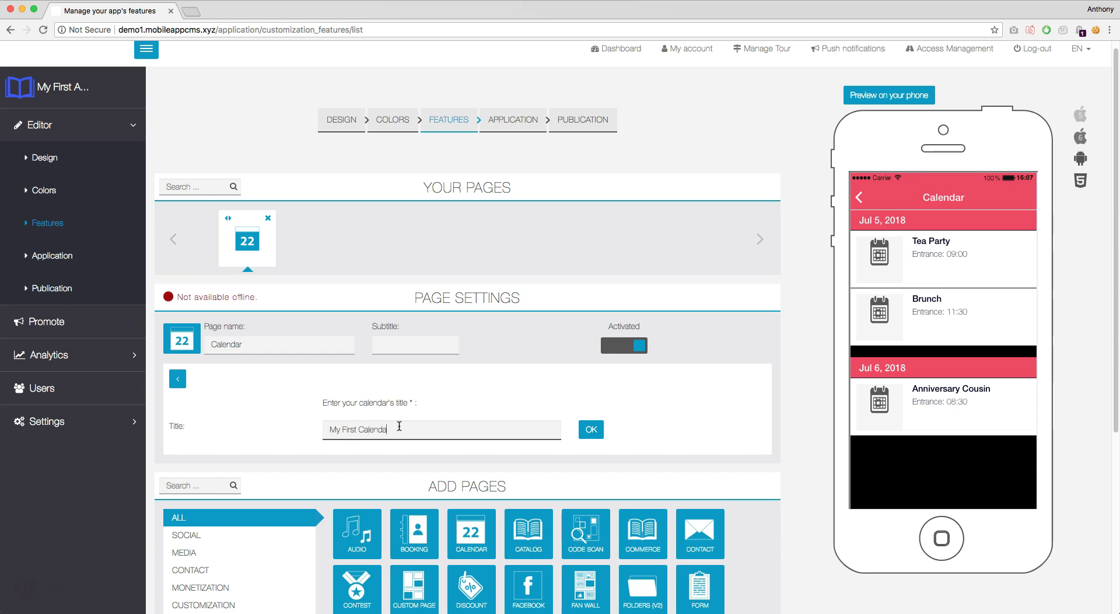
{"action": "type", "text": "r"}
{"action": "left_click", "coordinate": [591, 430]}
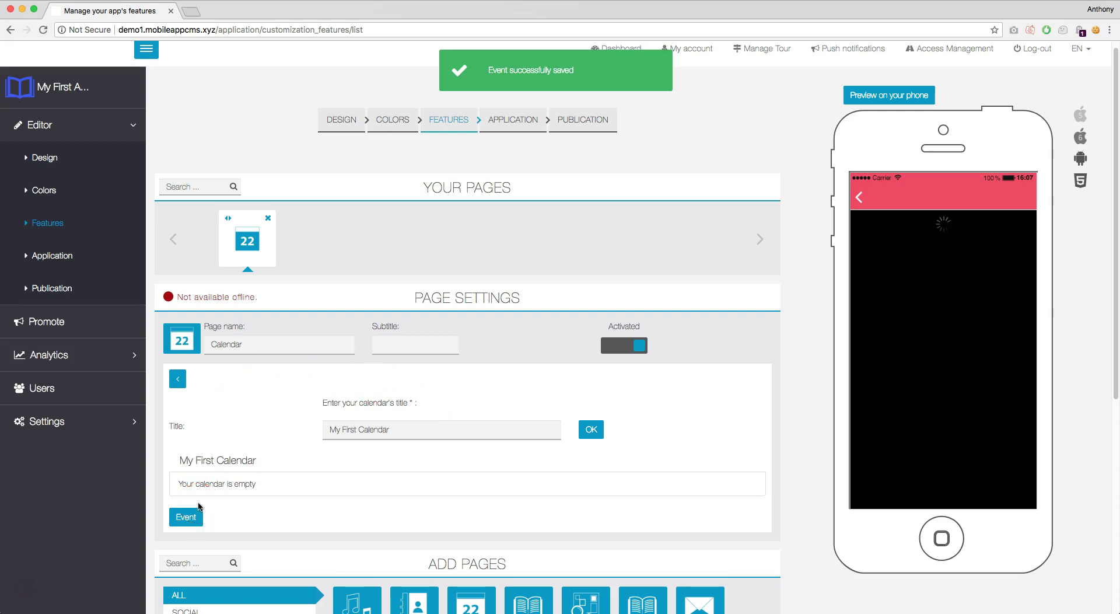
Create an event titled "My First Event" with subtitle "It will be great !" and description "Enter here a description of your Event."
{"action": "left_click", "coordinate": [185, 519]}
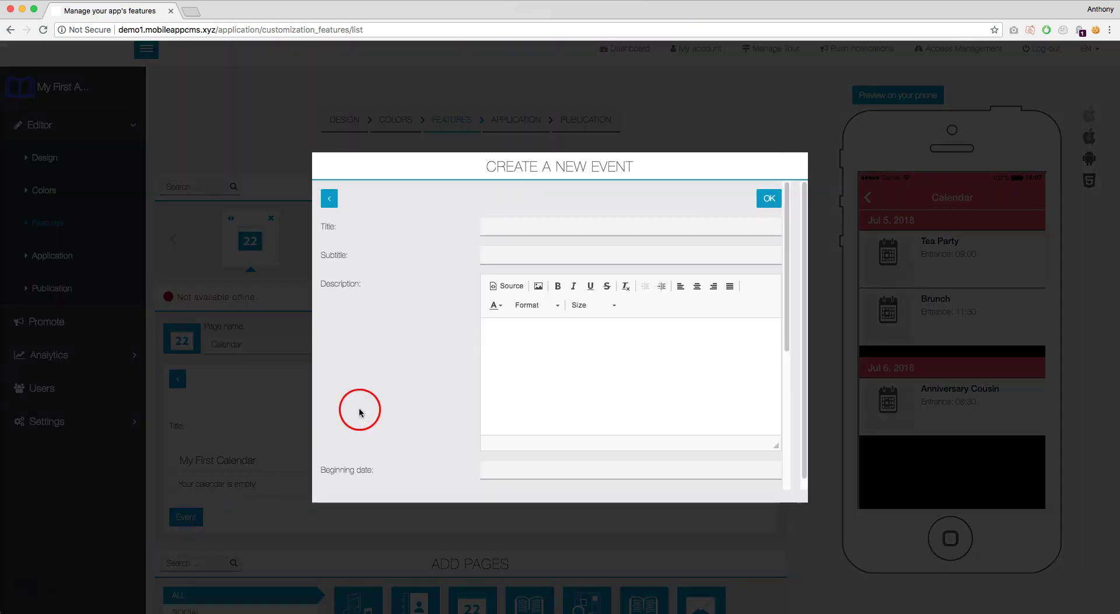
{"action": "left_click", "coordinate": [518, 228]}
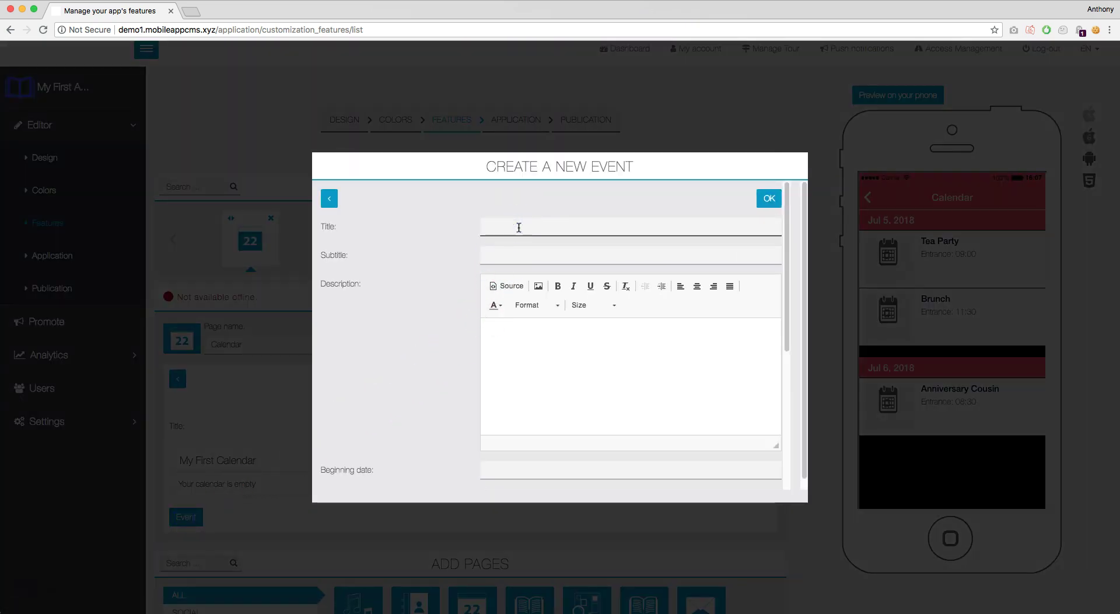
{"action": "type", "text": "My First Event"}
{"action": "key", "text": "Tab"}
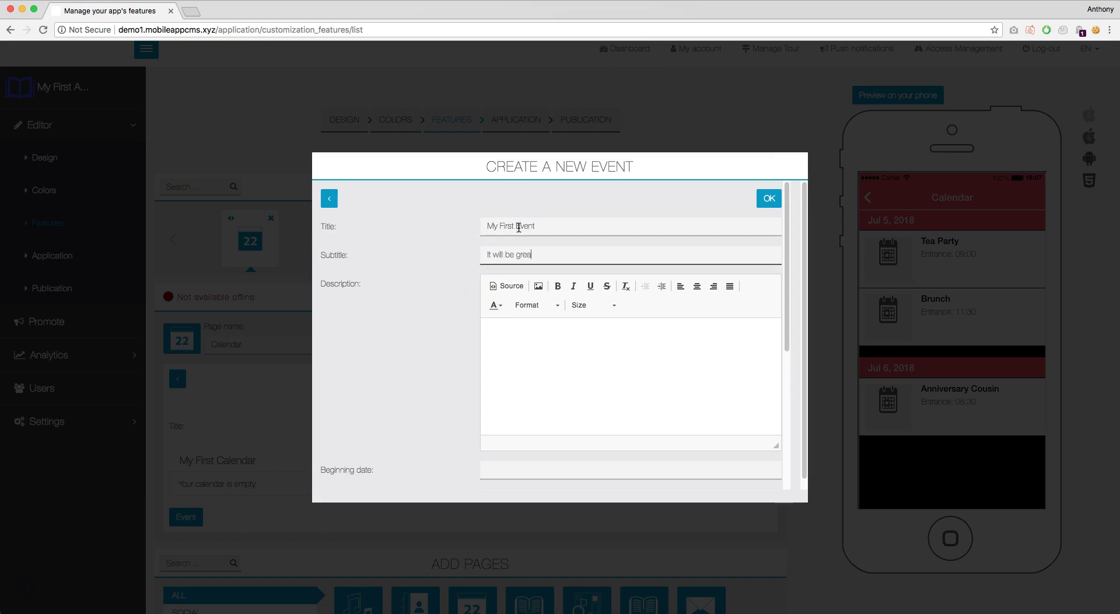
{"action": "type", "text": "It will be great !"}
{"action": "key", "text": "Tab"}
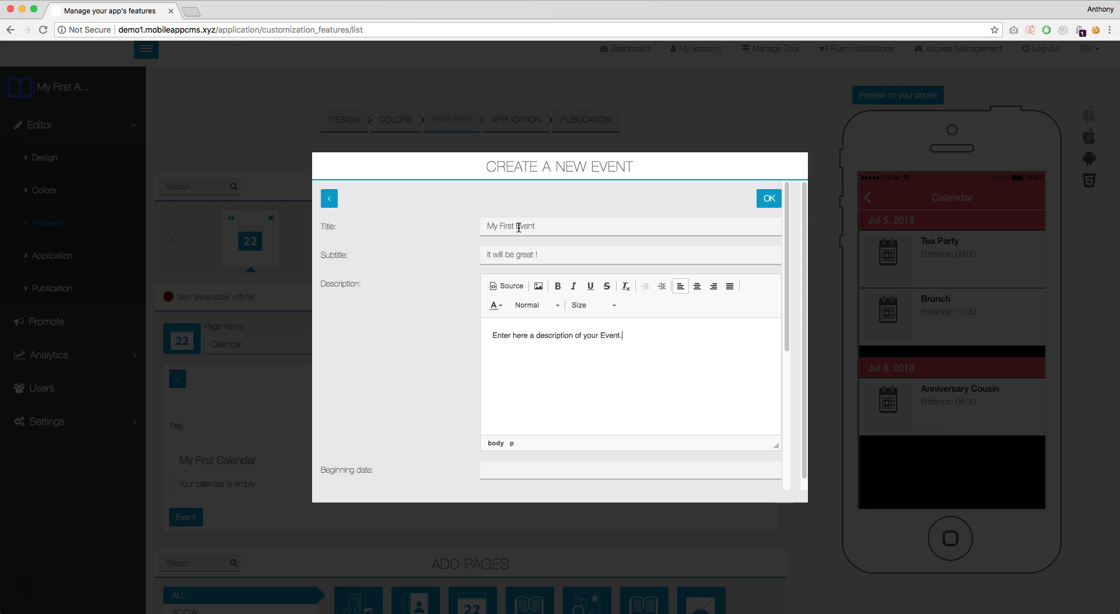
{"action": "scroll", "coordinate": [519, 227], "scroll_direction": "down", "scroll_amount": 3}
{"action": "left_click", "coordinate": [526, 293]}
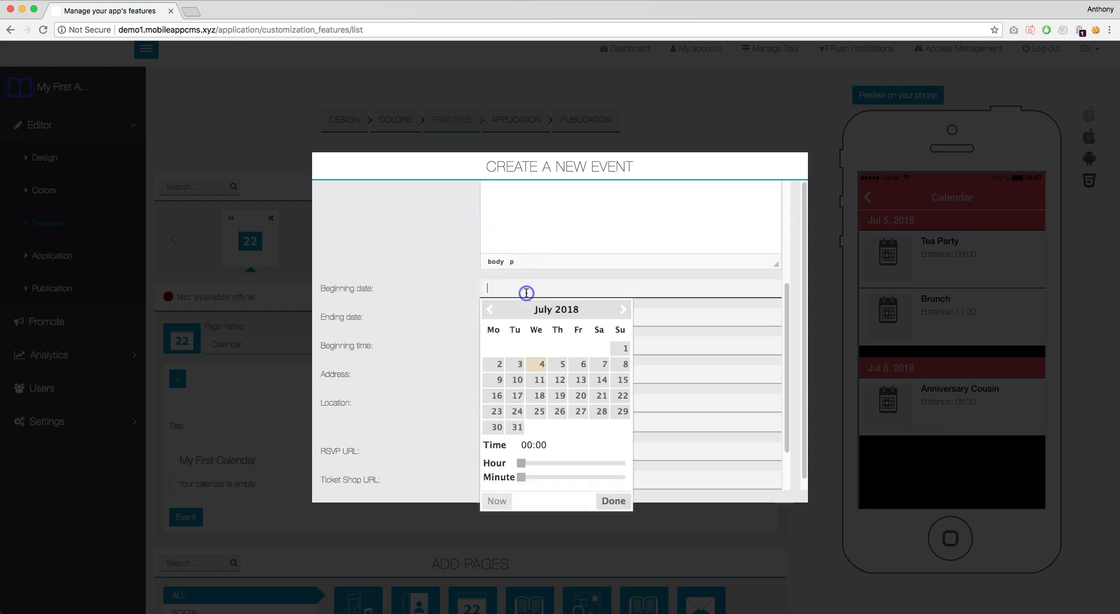
{"action": "left_click", "coordinate": [539, 365]}
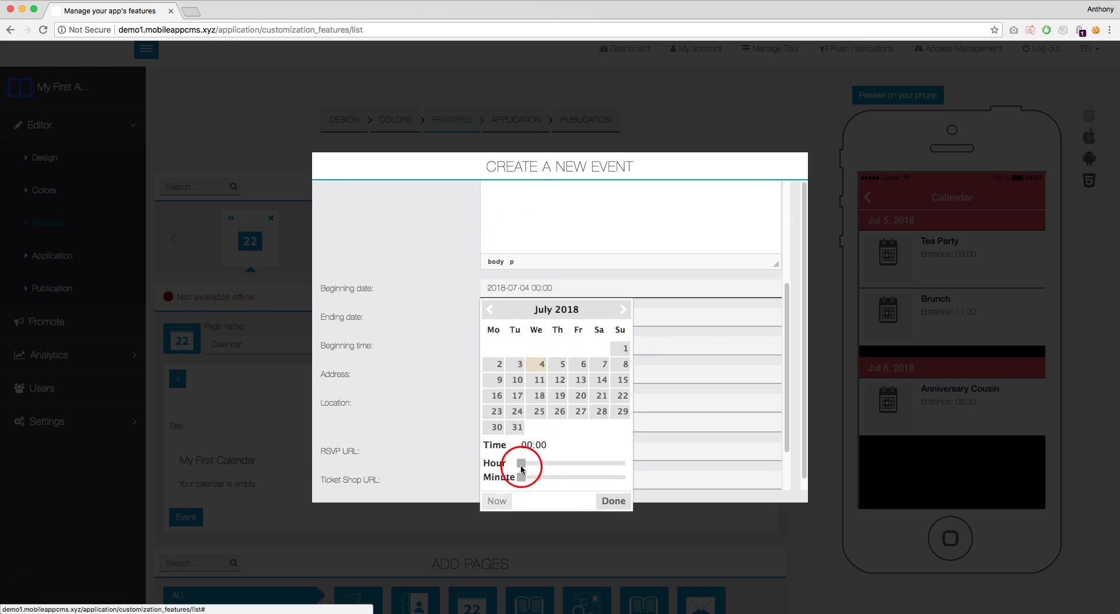
{"action": "left_click_drag", "start_coordinate": [532, 465], "coordinate": [603, 463]}
{"action": "left_click", "coordinate": [612, 501]}
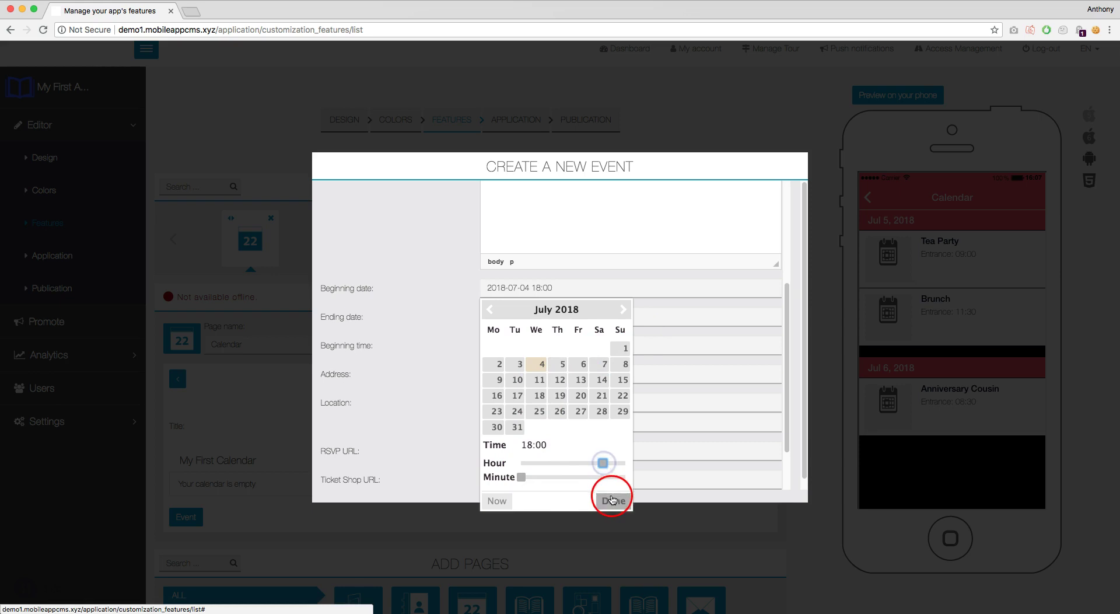
{"action": "left_click", "coordinate": [528, 321]}
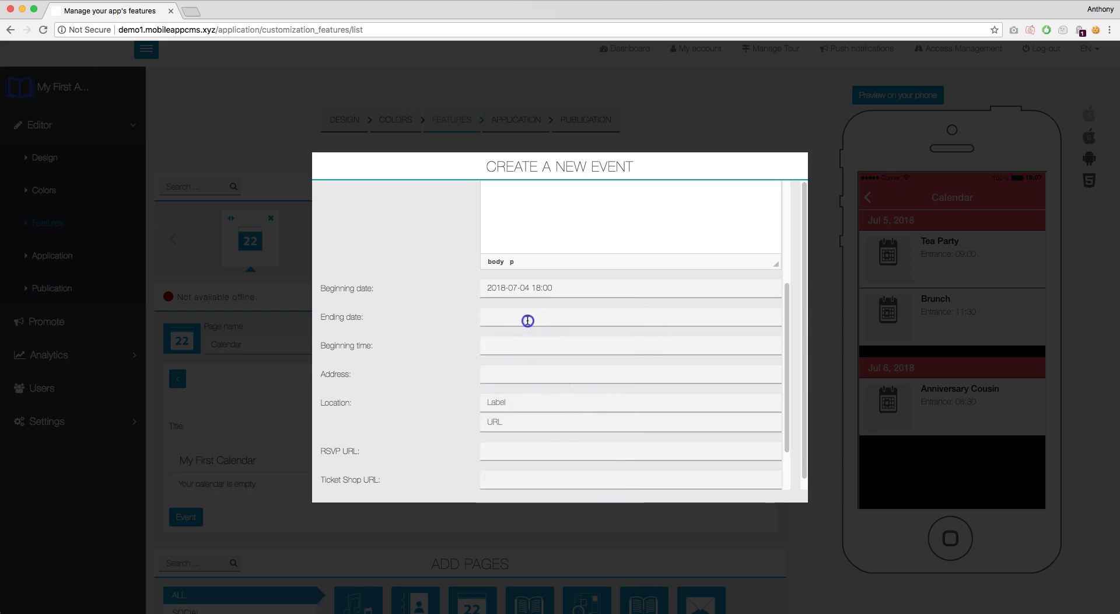
{"action": "left_click", "coordinate": [562, 393]}
{"action": "left_click", "coordinate": [557, 469]}
{"action": "left_click_drag", "start_coordinate": [521, 491], "coordinate": [606, 495]}
{"action": "left_click", "coordinate": [612, 528]}
Set the event's beginning time to 18:00 and fill in its full street address
{"action": "left_click", "coordinate": [542, 359]}
{"action": "left_click", "coordinate": [531, 346]}
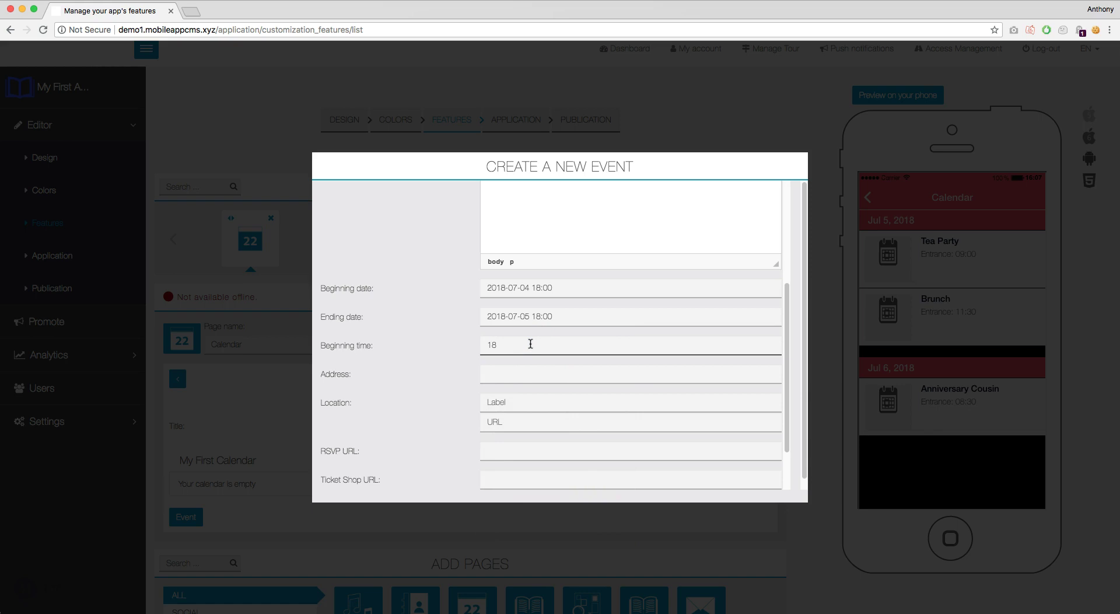
{"action": "left_click", "coordinate": [522, 382]}
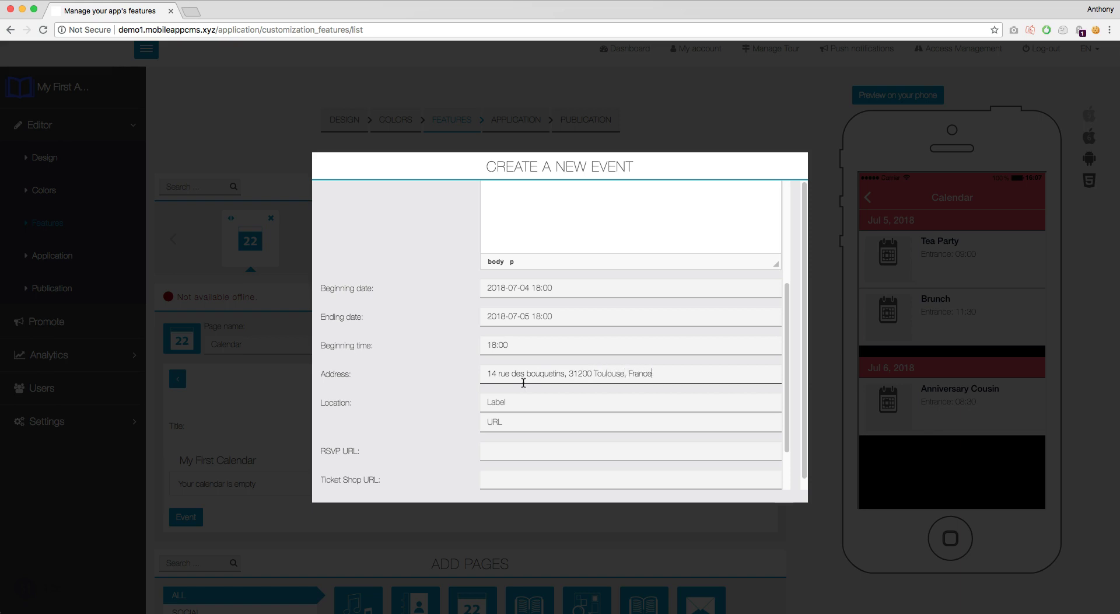
Save the event with the location, RSVP and ticket shop fields left empty, and return to the Calendar page settings
{"action": "scroll", "coordinate": [500, 383], "scroll_direction": "down", "scroll_amount": 3}
{"action": "left_click", "coordinate": [519, 365]}
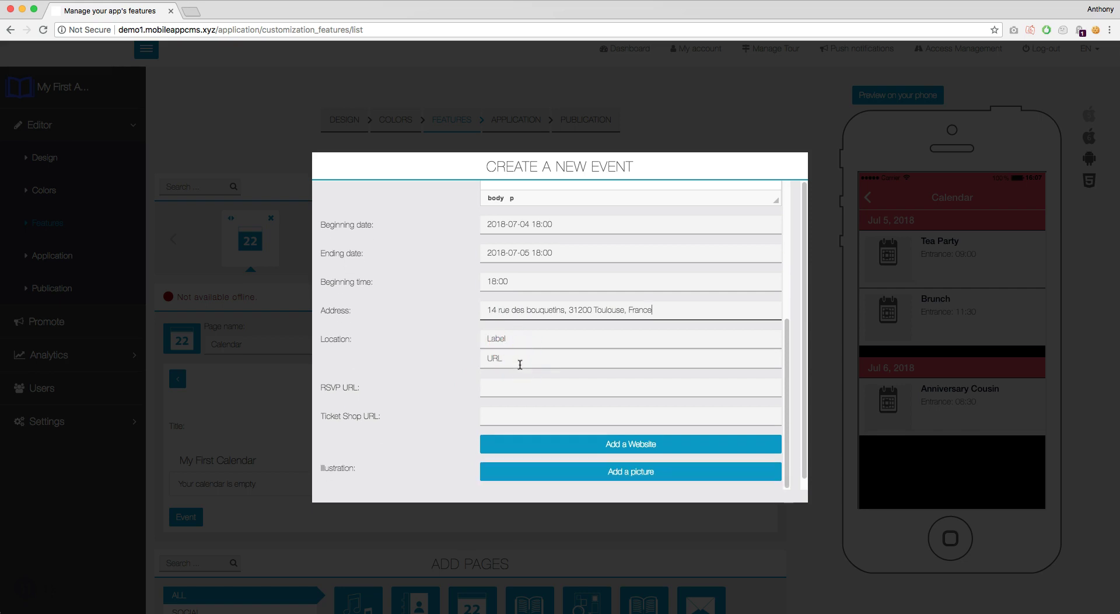
{"action": "mouse_move", "coordinate": [520, 364]}
{"action": "left_mouse_down"}
{"action": "mouse_move", "coordinate": [478, 392]}
{"action": "mouse_move", "coordinate": [474, 414]}
{"action": "left_mouse_up"}
{"action": "scroll", "coordinate": [474, 414], "scroll_direction": "up", "scroll_amount": 5}
{"action": "scroll", "coordinate": [538, 352], "scroll_direction": "up", "scroll_amount": 2}
{"action": "left_click", "coordinate": [776, 186]}
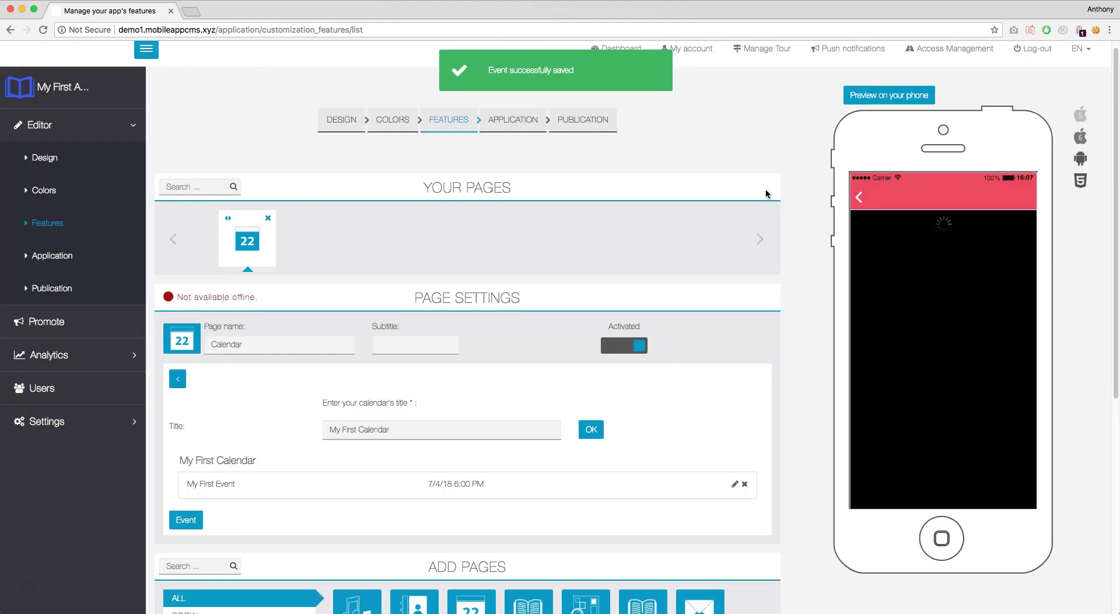
{"action": "mouse_move", "coordinate": [762, 201]}
{"action": "left_mouse_down"}
{"action": "mouse_move", "coordinate": [748, 232]}
{"action": "mouse_move", "coordinate": [764, 274]}
{"action": "mouse_move", "coordinate": [873, 281]}
{"action": "mouse_move", "coordinate": [943, 250]}
{"action": "mouse_move", "coordinate": [915, 251]}
{"action": "mouse_move", "coordinate": [966, 241]}
{"action": "mouse_move", "coordinate": [875, 250]}
{"action": "mouse_move", "coordinate": [837, 305]}
{"action": "mouse_move", "coordinate": [715, 374]}
{"action": "mouse_move", "coordinate": [467, 391]}
{"action": "left_mouse_up"}
{"action": "left_click", "coordinate": [177, 378]}
Delete the "My First iCal" entry from the managed content and check the remaining entries
{"action": "scroll", "coordinate": [642, 410], "scroll_direction": "down", "scroll_amount": 1}
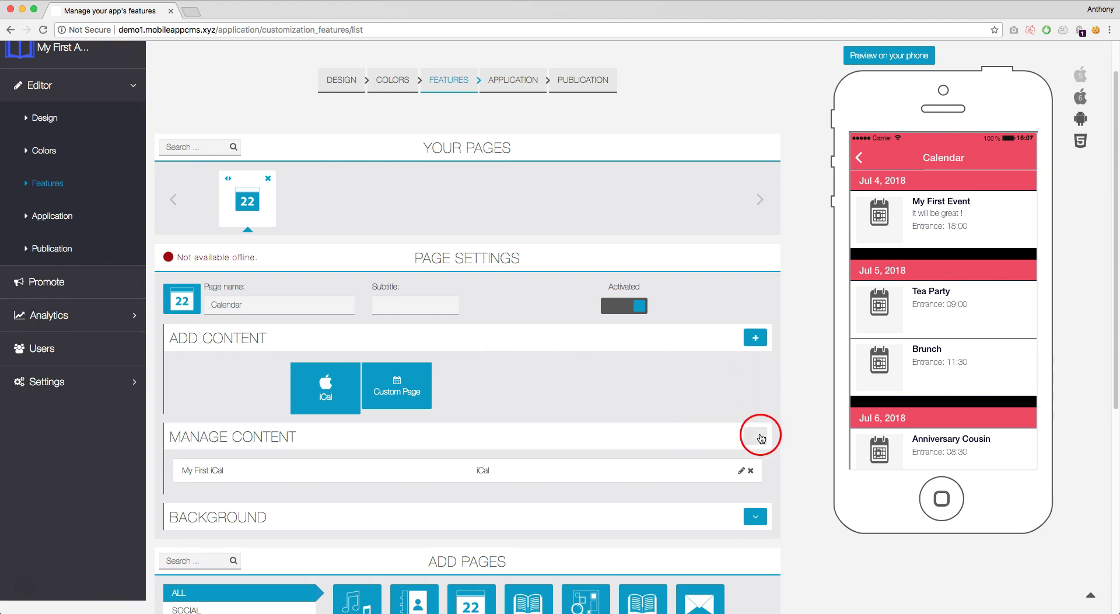
{"action": "left_click", "coordinate": [762, 437]}
{"action": "left_click", "coordinate": [762, 438]}
{"action": "left_click", "coordinate": [759, 437]}
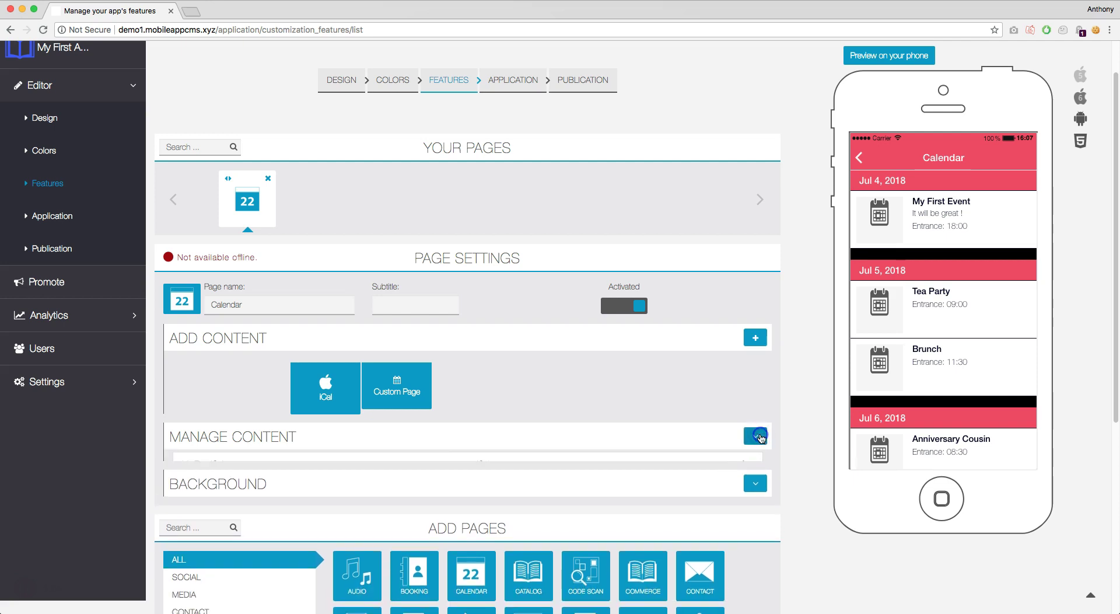
{"action": "left_click", "coordinate": [753, 470]}
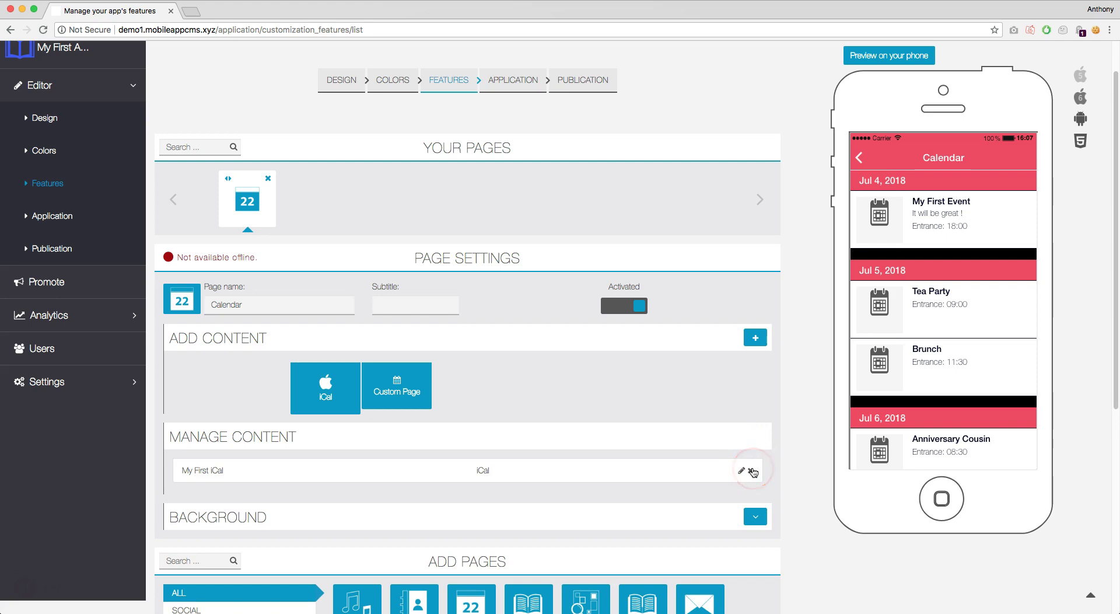
{"action": "left_click", "coordinate": [752, 472]}
{"action": "left_click", "coordinate": [665, 96]}
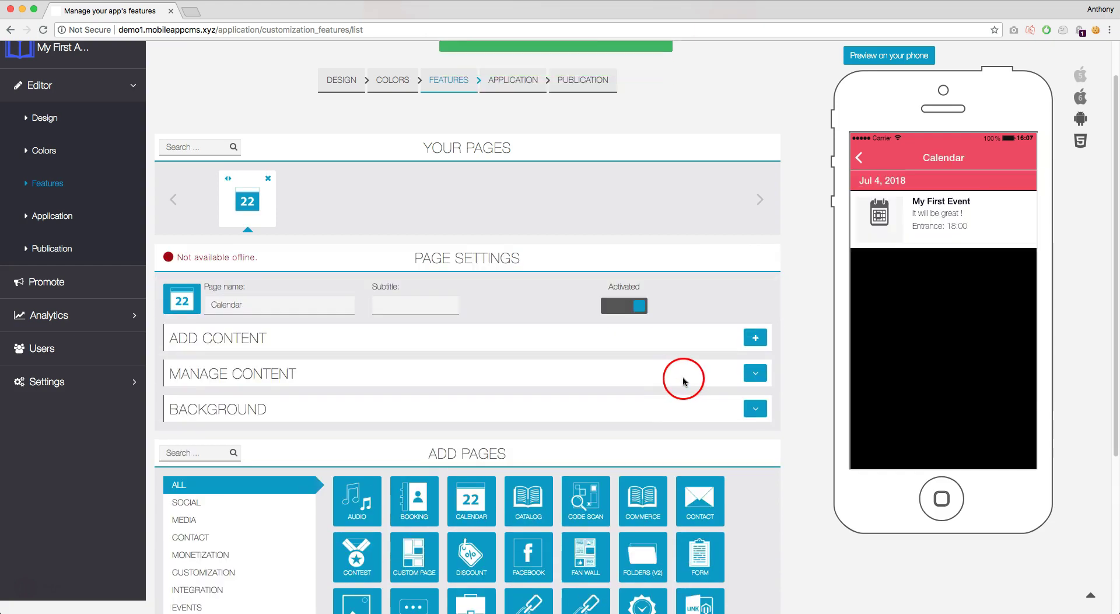
{"action": "left_click", "coordinate": [754, 377]}
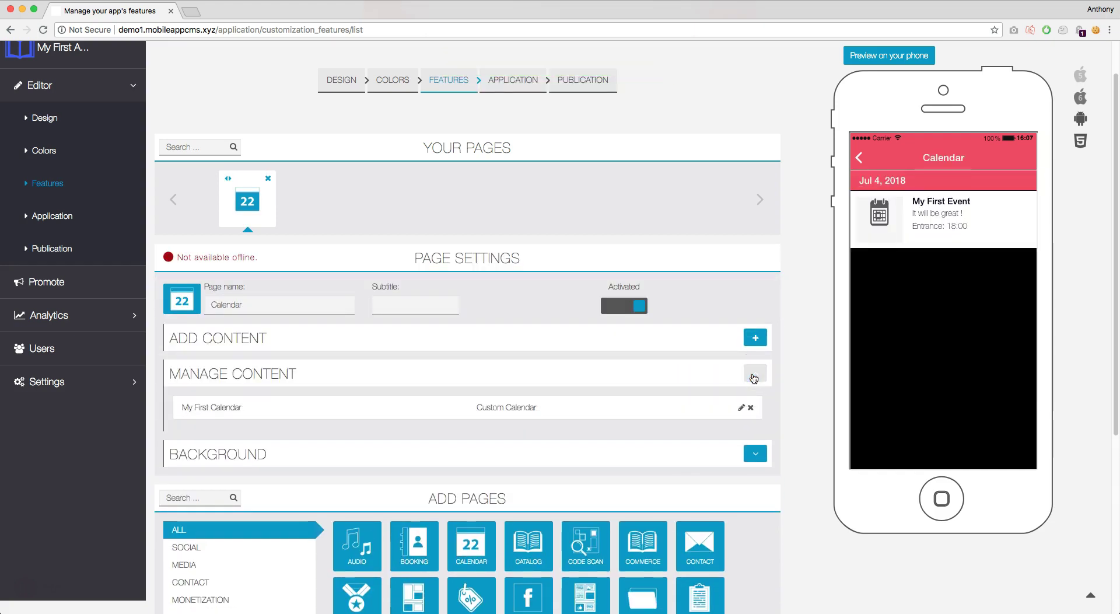
{"action": "left_click", "coordinate": [754, 377]}
Upload Background.jpg from Pictures as the Calendar page's portrait background, keeping the default crop, and save the background
{"action": "left_click", "coordinate": [758, 407]}
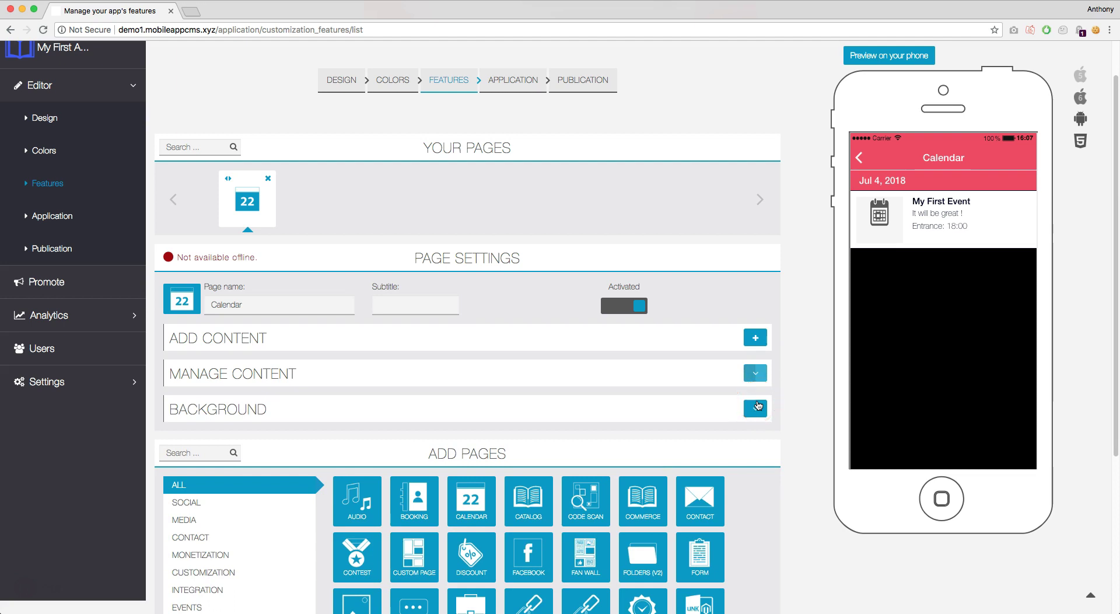
{"action": "left_click", "coordinate": [757, 407]}
{"action": "left_click", "coordinate": [520, 458]}
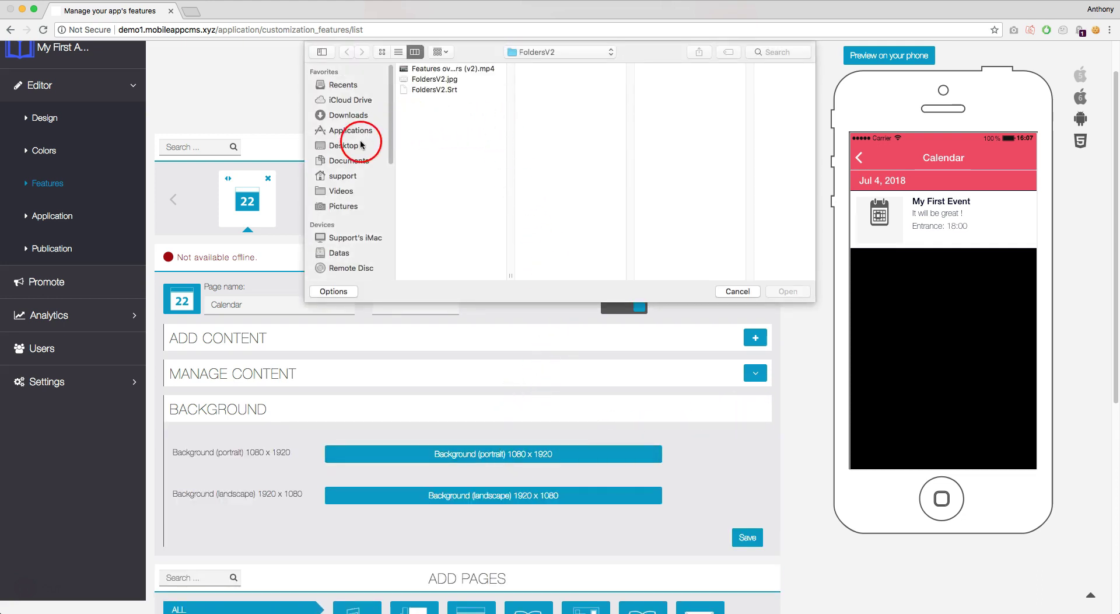
{"action": "left_click", "coordinate": [366, 206]}
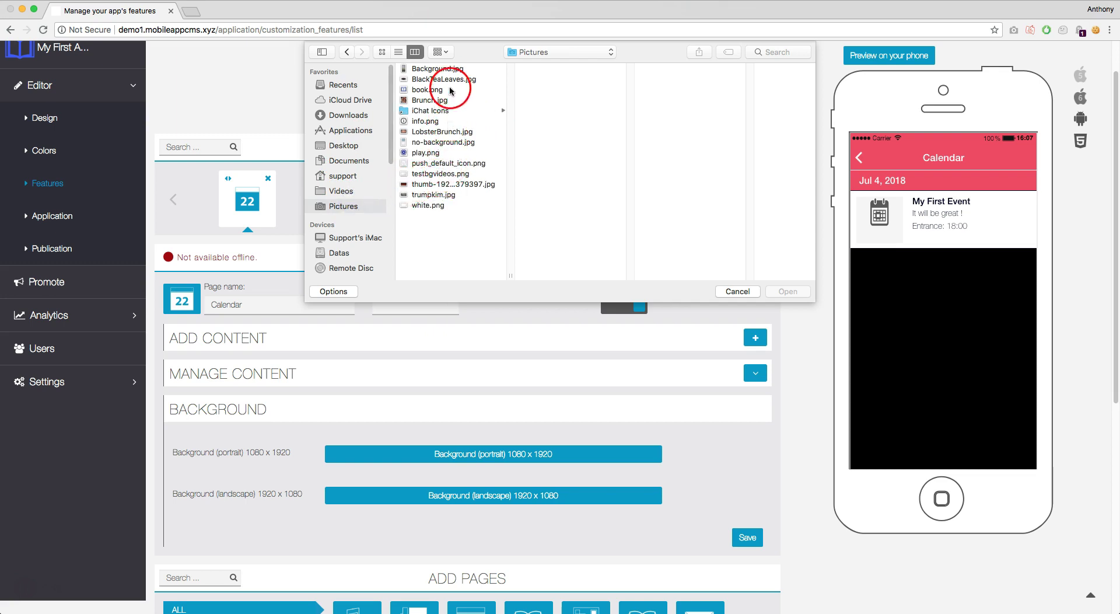
{"action": "left_click", "coordinate": [438, 68]}
{"action": "left_click", "coordinate": [787, 291]}
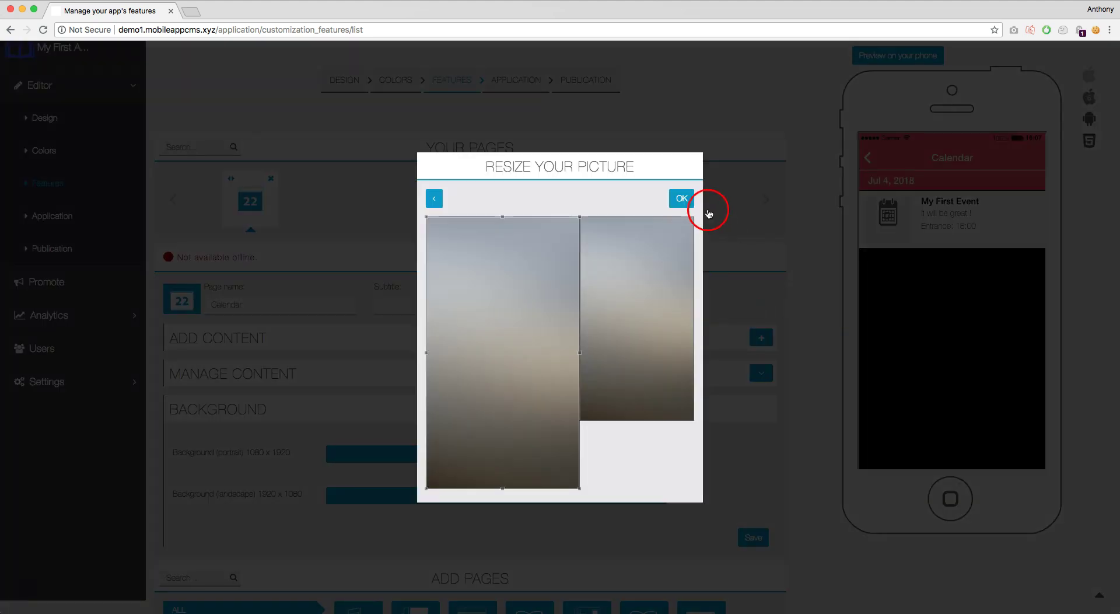
{"action": "left_click", "coordinate": [682, 198]}
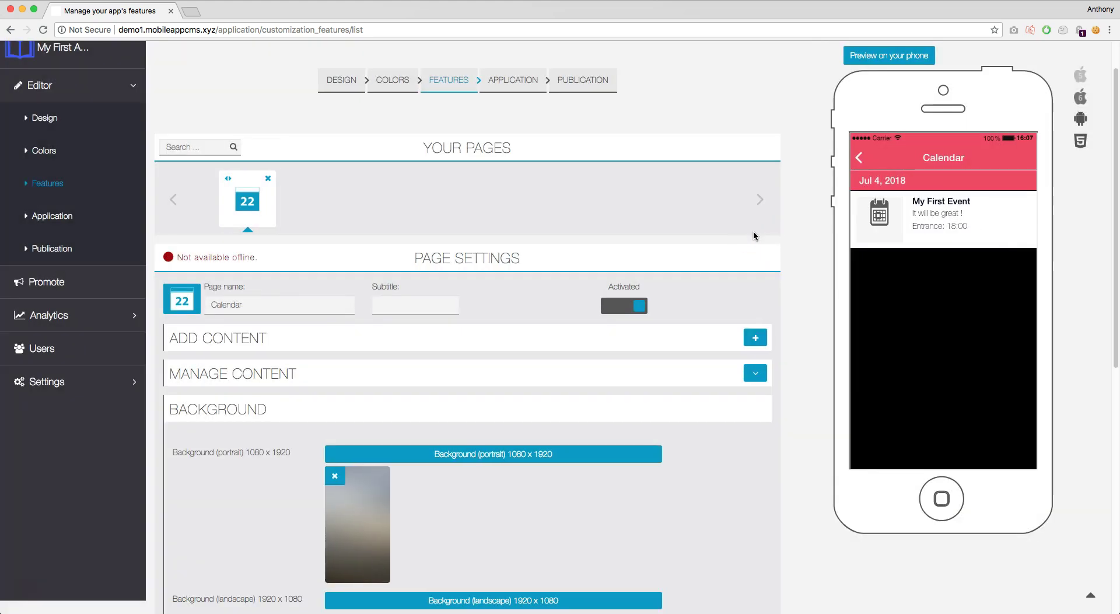
{"action": "scroll", "coordinate": [744, 268], "scroll_direction": "down", "scroll_amount": 5}
{"action": "left_click", "coordinate": [748, 338]}
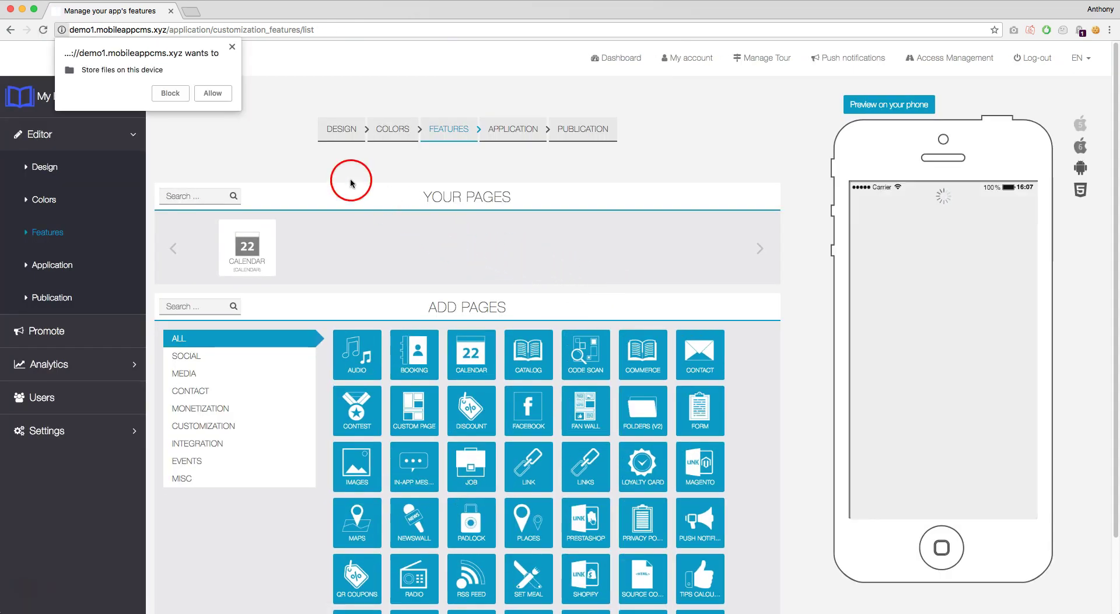
Block the site's request to store files and reopen the Calendar page from the page list
{"action": "left_click", "coordinate": [173, 93]}
{"action": "left_click", "coordinate": [246, 250]}
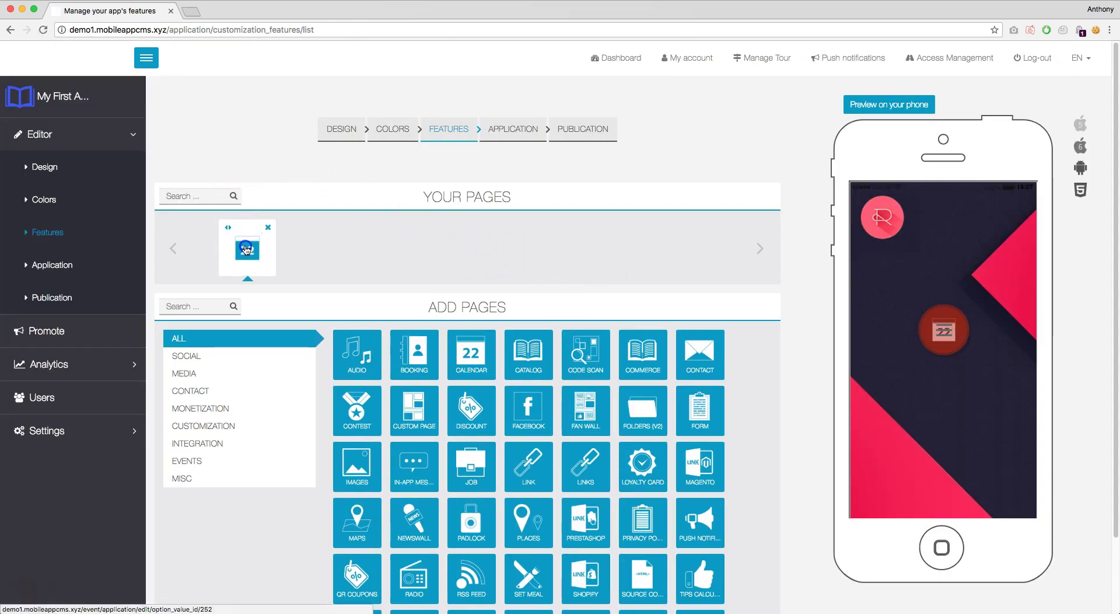